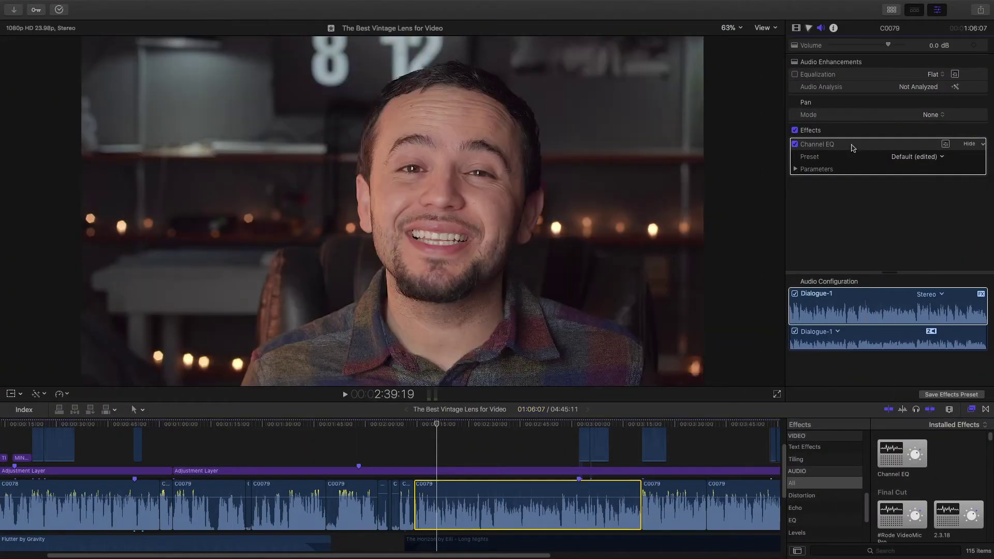
Apply the Logic Compressor from the Effects browser to dialogue clip C0079 and open its editor
click(888, 311)
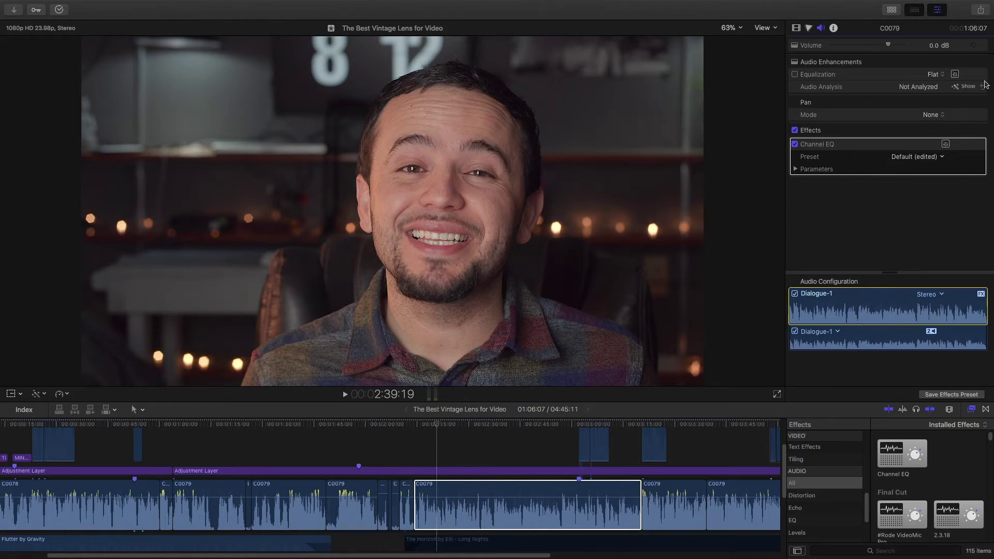
click(889, 552)
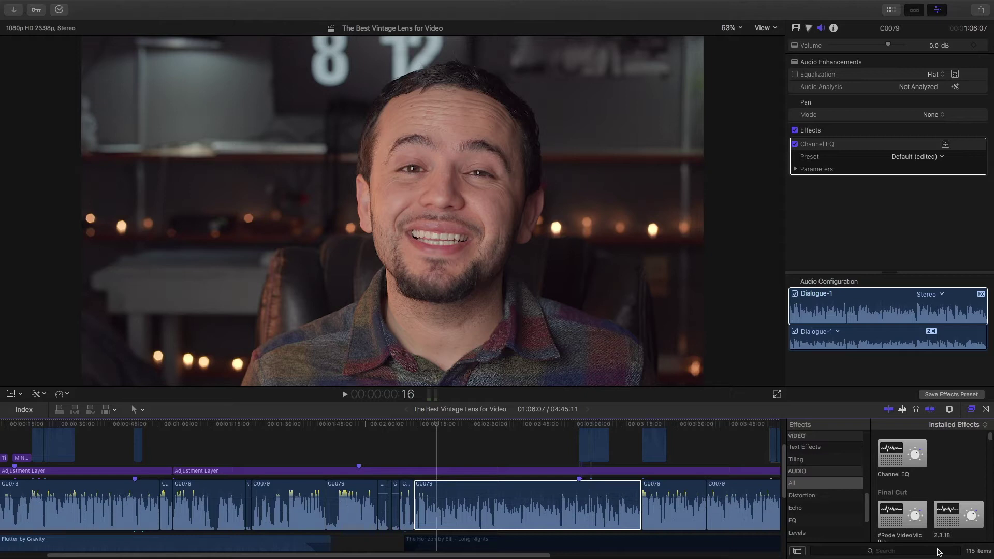
click(923, 553)
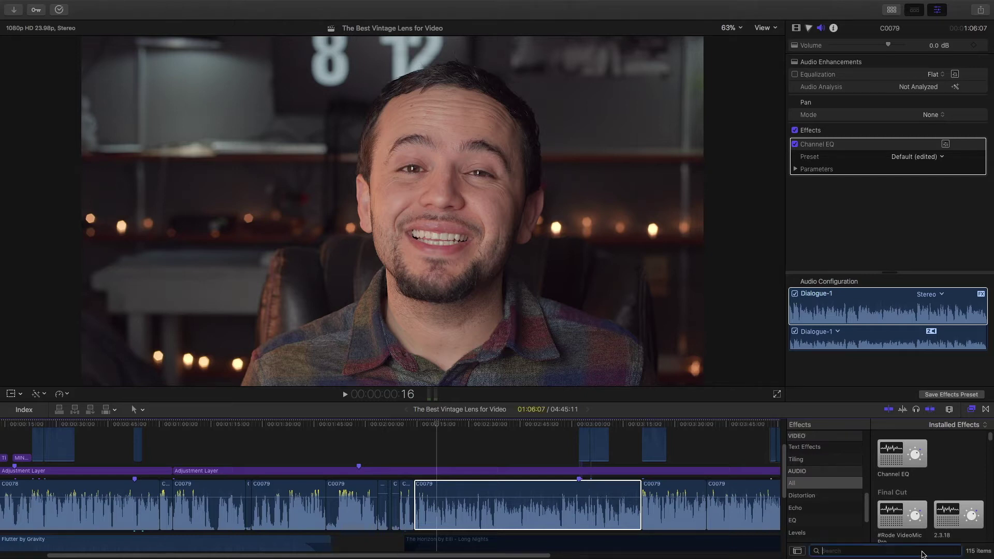
text(comp)
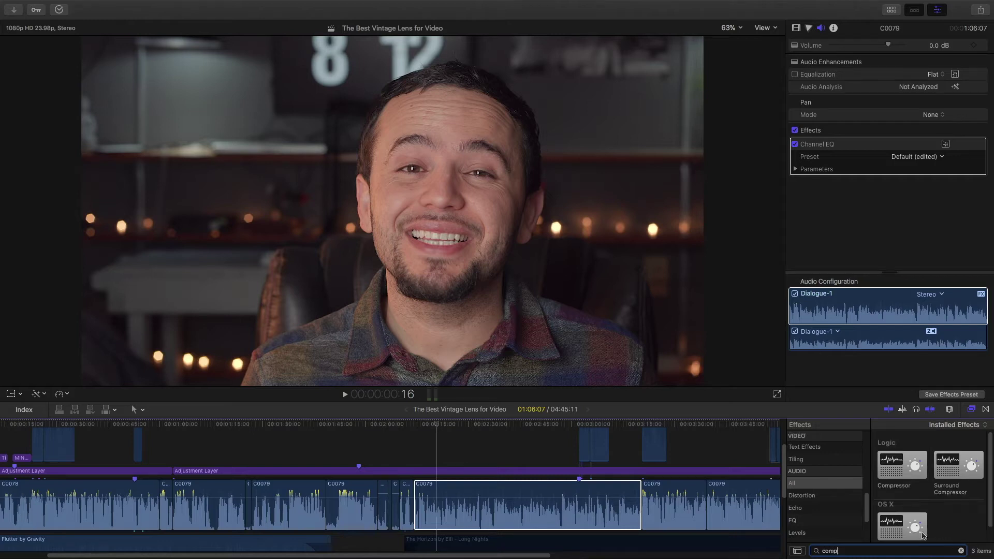
drag(890, 460, 468, 494)
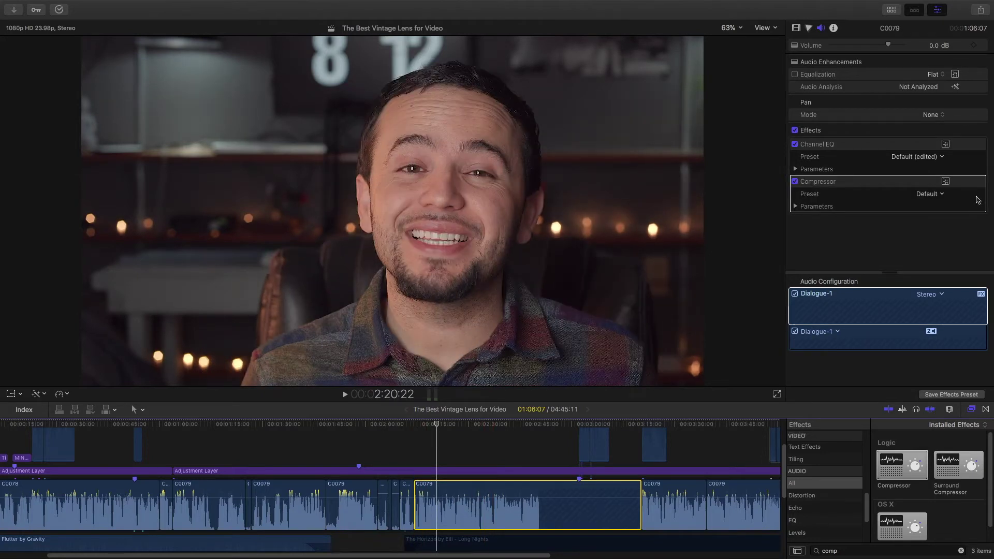
click(948, 182)
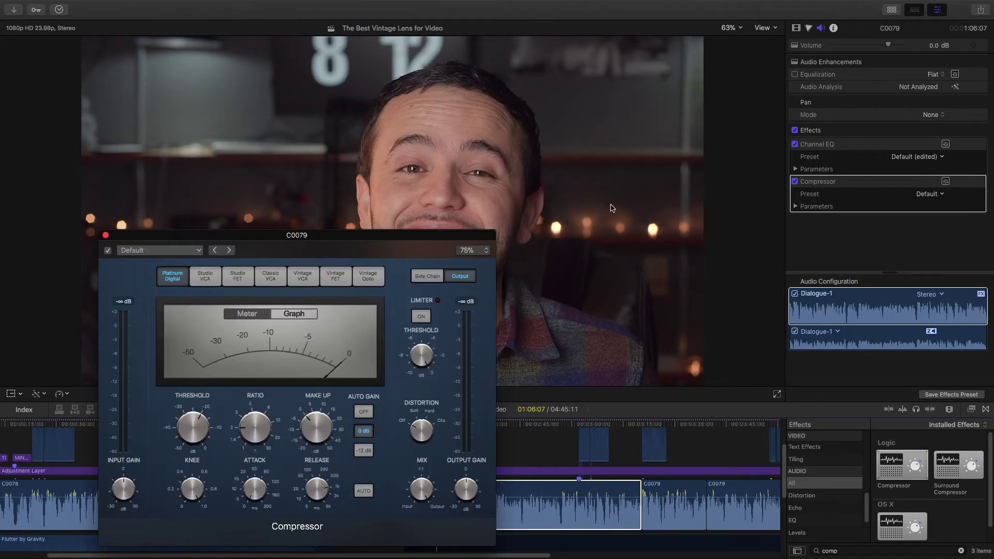
Move the Compressor window to the upper right and return the playhead to 2:14:06
drag(409, 235, 819, 66)
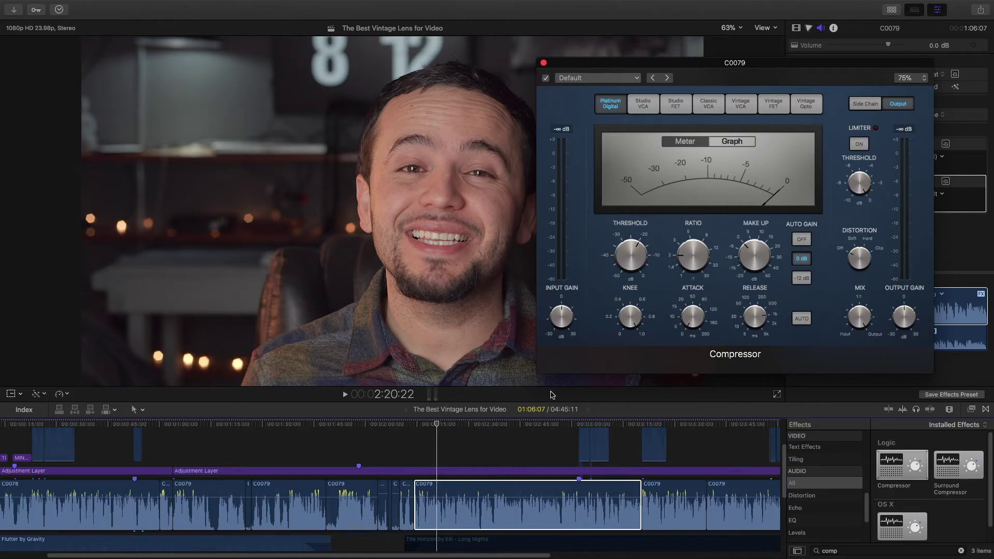
click(421, 430)
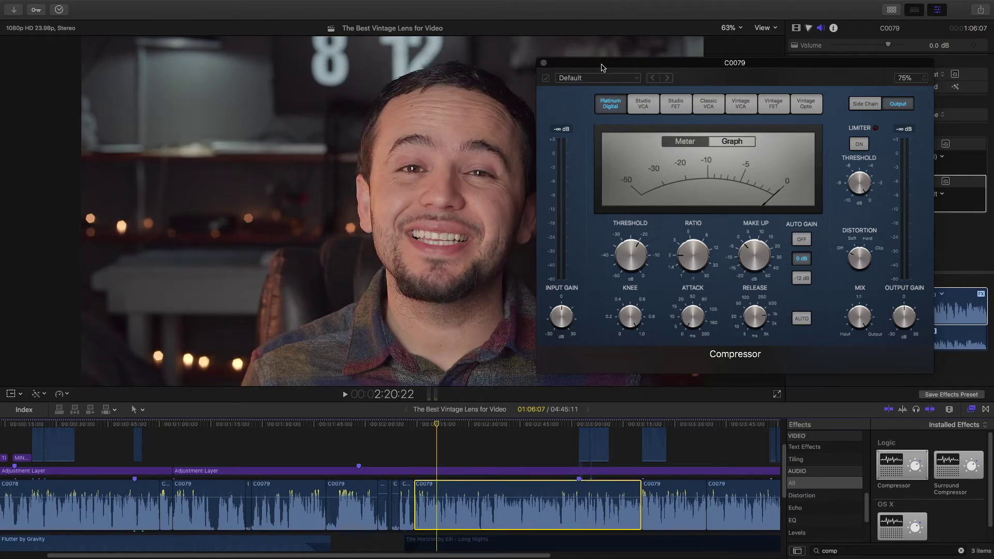
click(611, 65)
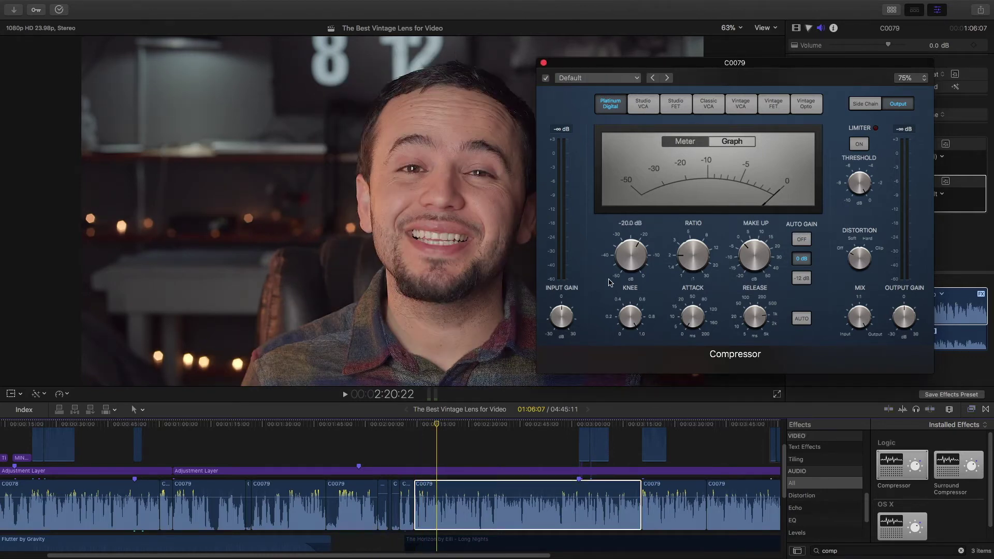
click(439, 429)
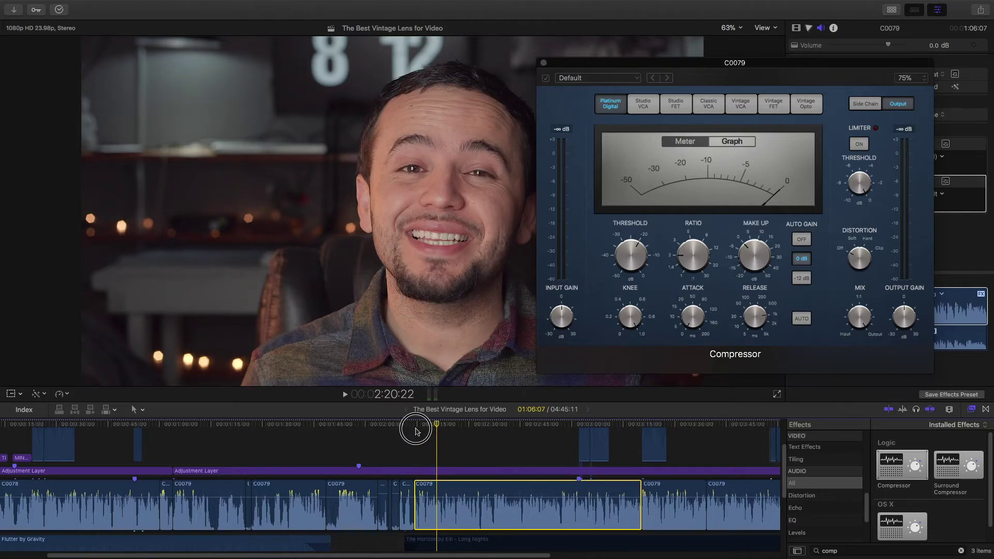
click(415, 427)
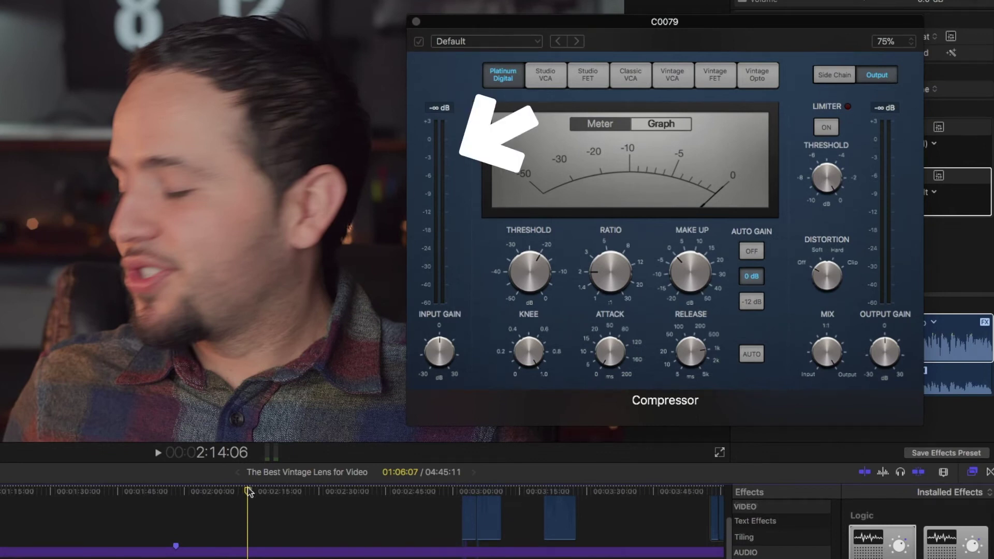
Preview the dialogue, then set the threshold to -25 dB and the ratio to about 3.1:1
key(space)
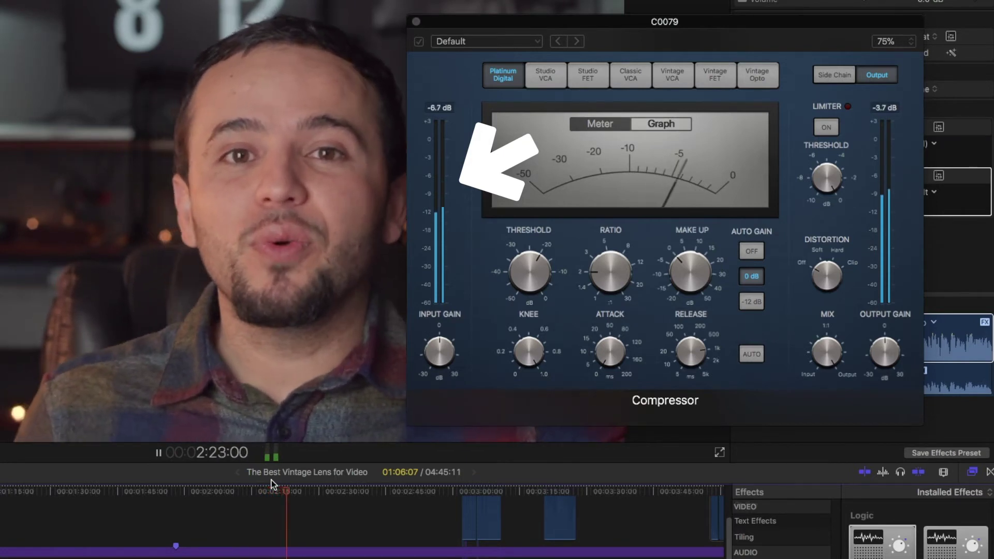
key(space)
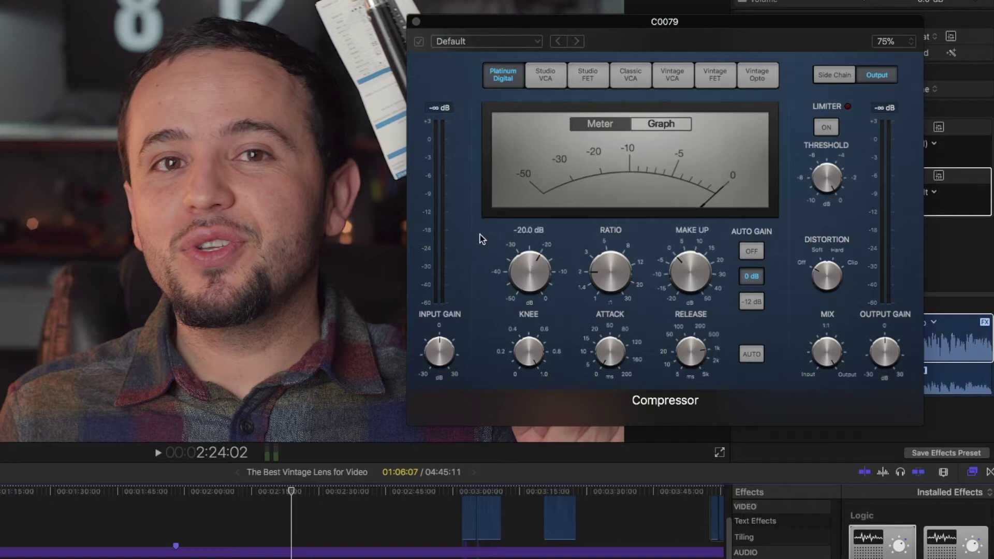
drag(536, 269, 529, 235)
drag(599, 272, 613, 291)
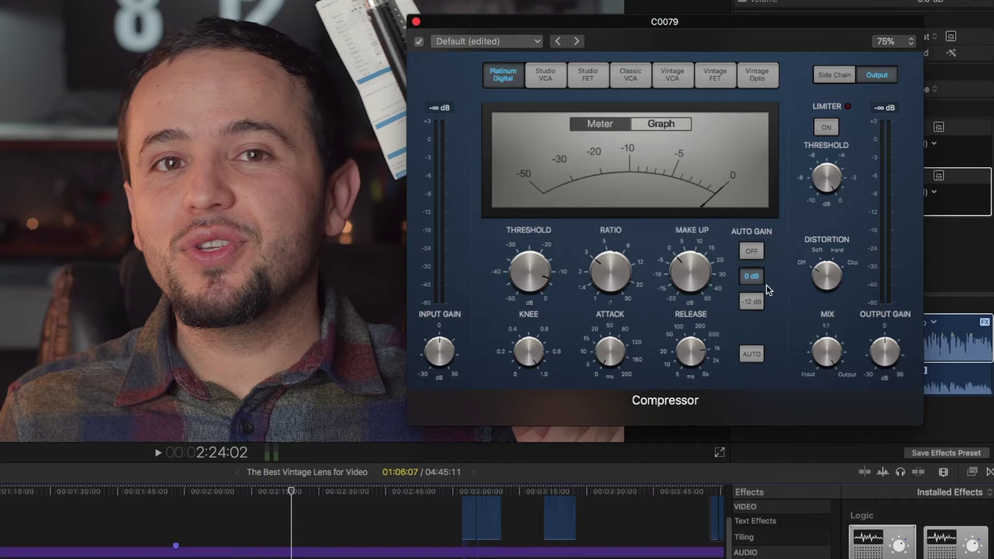
Turn Auto Gain off, shorten release to 100 ms, fine-tune attack, and set knee to 0.6
click(755, 252)
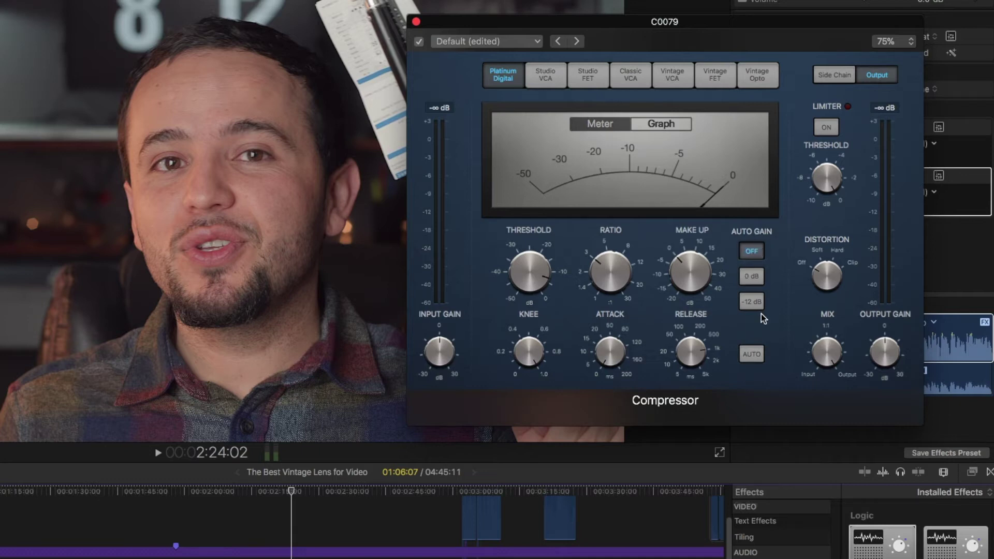
mouse_move(700, 353)
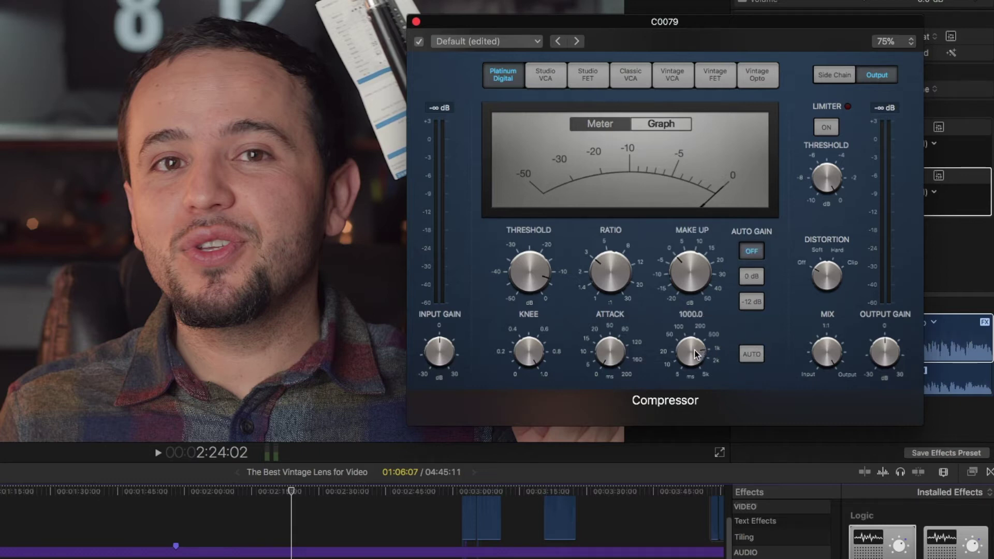
drag(697, 353, 705, 381)
mouse_move(607, 352)
drag(605, 350, 612, 353)
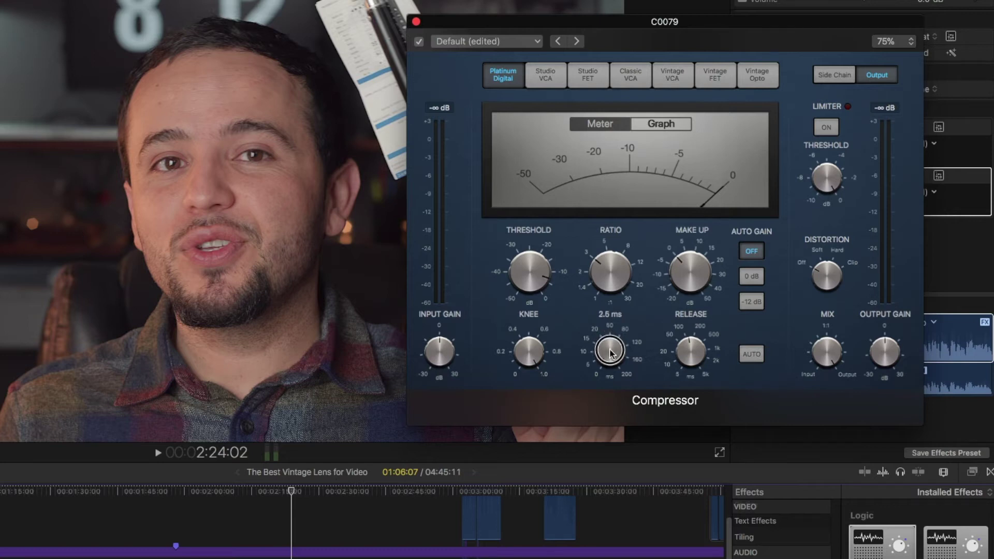
mouse_move(532, 359)
drag(532, 359, 539, 379)
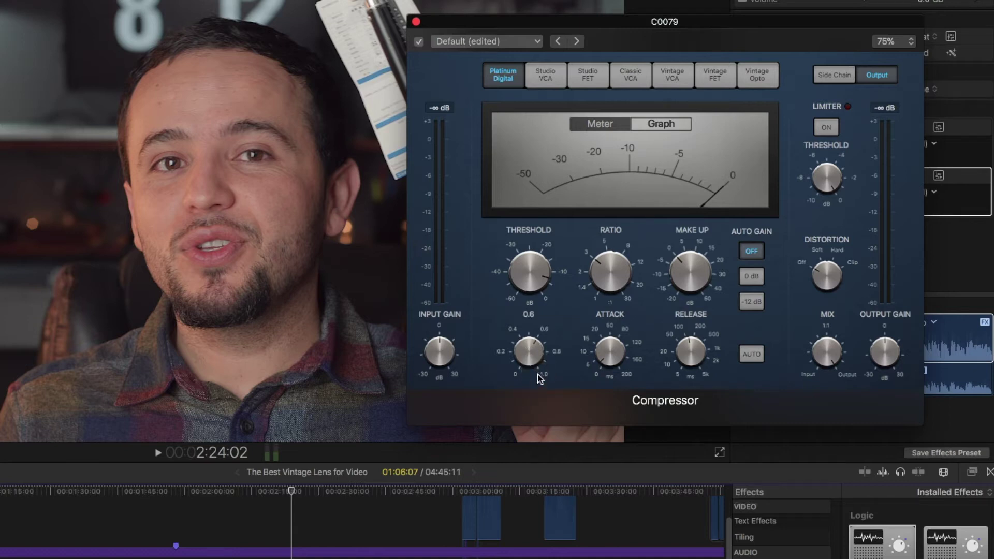
mouse_move(609, 269)
mouse_move(524, 241)
Replay the dialogue from the start to hear the current compression
click(237, 501)
click(250, 496)
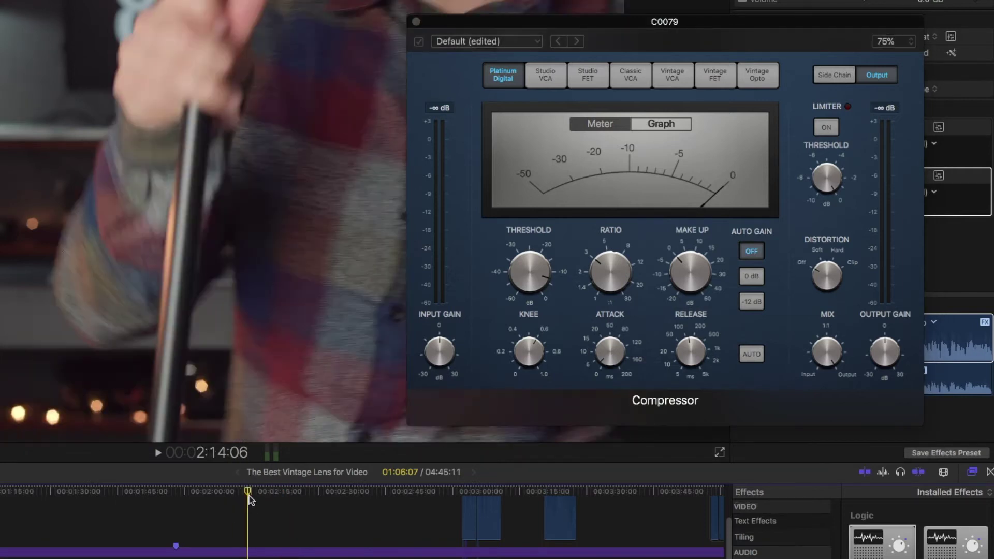
key(space)
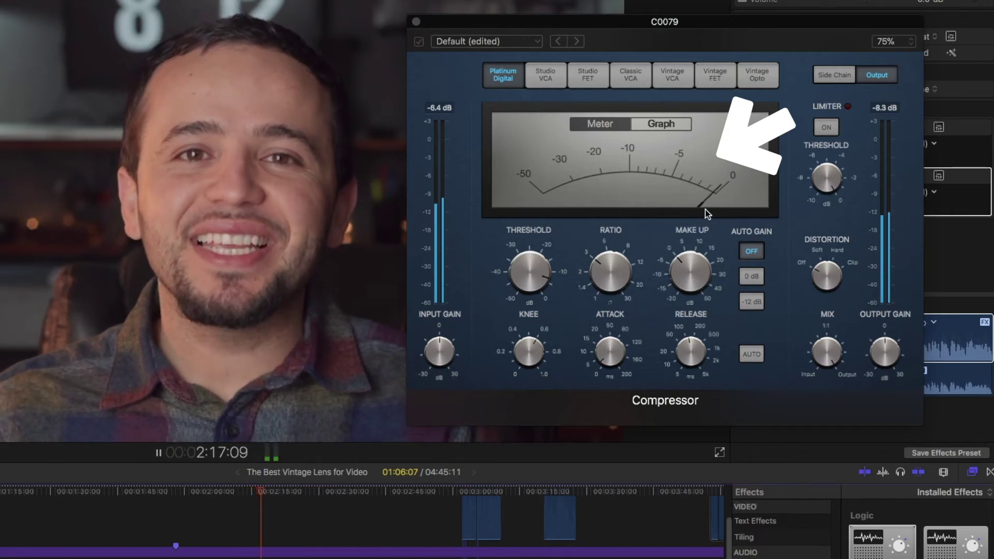
mouse_move(710, 226)
key(space)
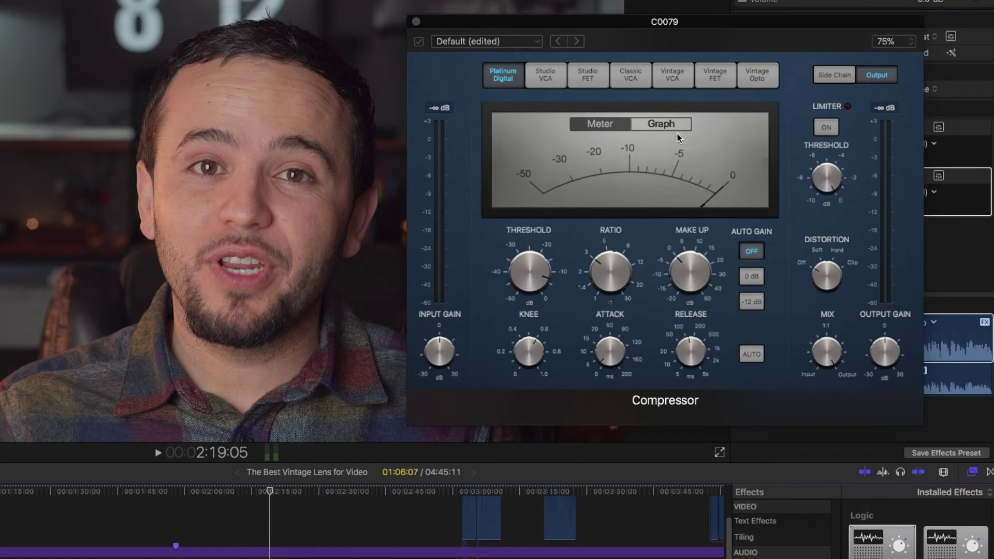
Raise the threshold to -5.5 dB and replay the dialogue from 2:14:06
mouse_move(538, 271)
mouse_move(522, 257)
drag(536, 269, 537, 267)
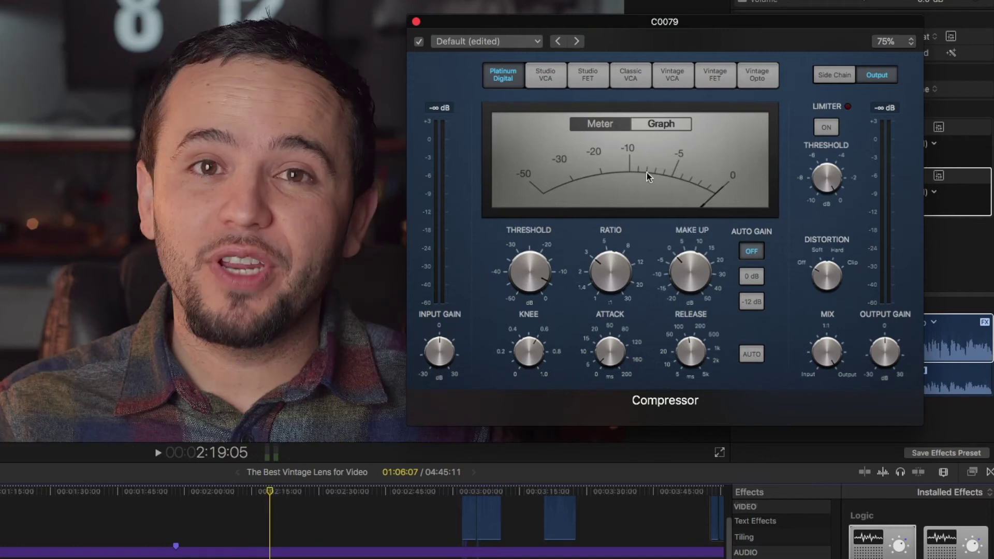
click(269, 491)
drag(272, 490, 251, 493)
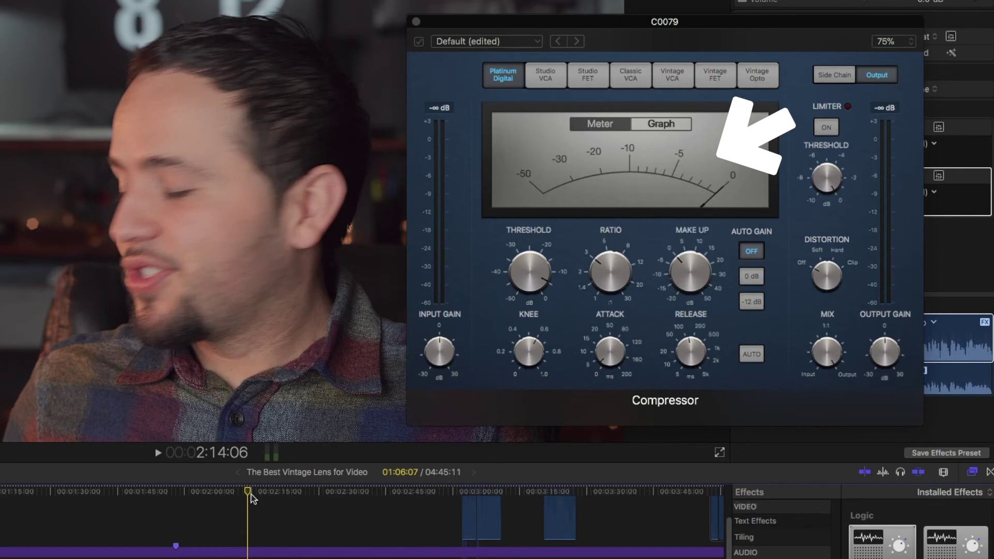
key(space)
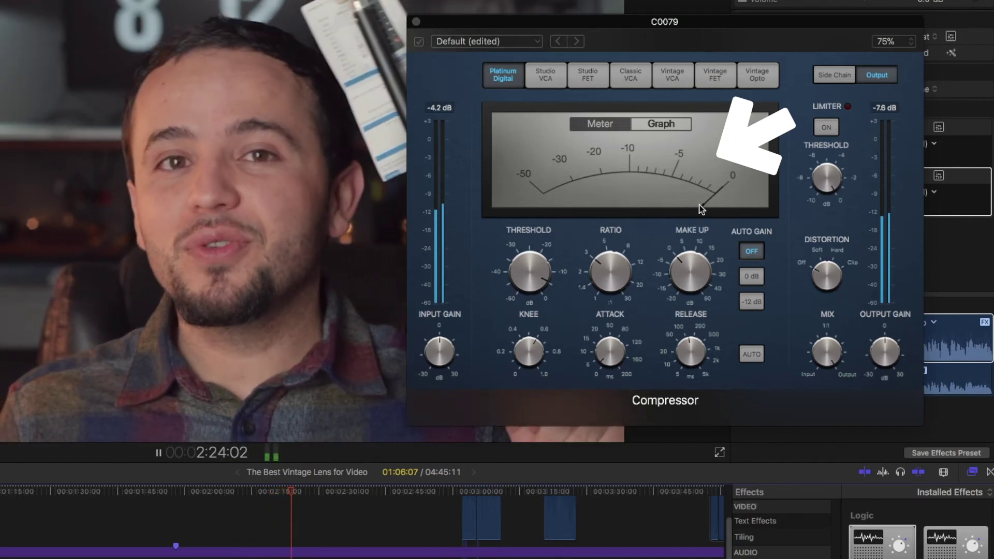
key(space)
mouse_move(558, 287)
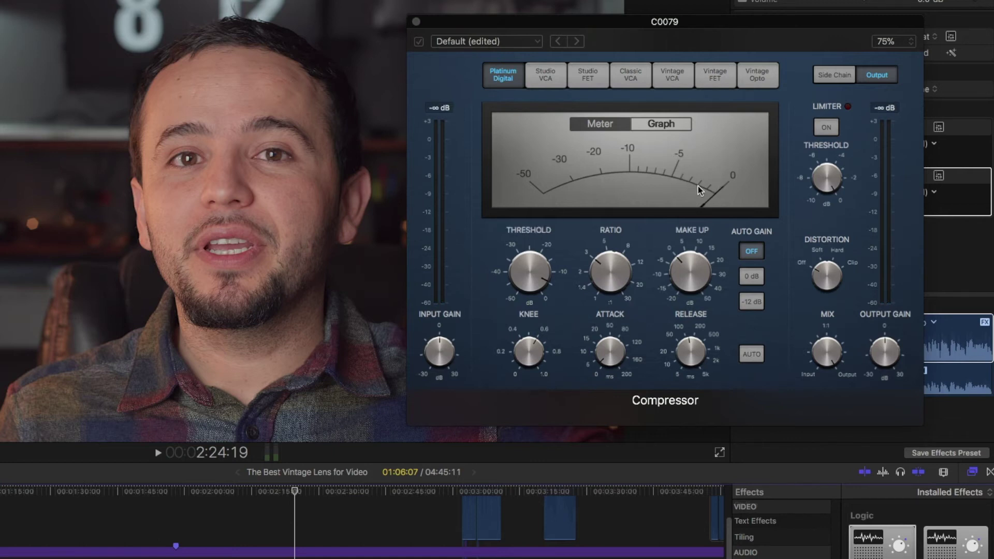
click(539, 284)
Lower the threshold to -14.5 dB and preview the dialogue
drag(538, 284, 539, 298)
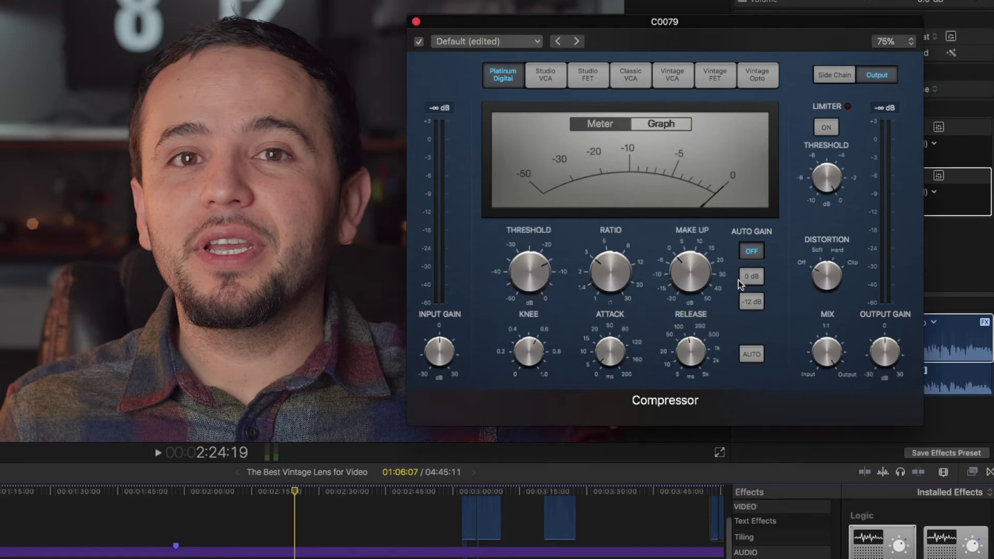
click(256, 498)
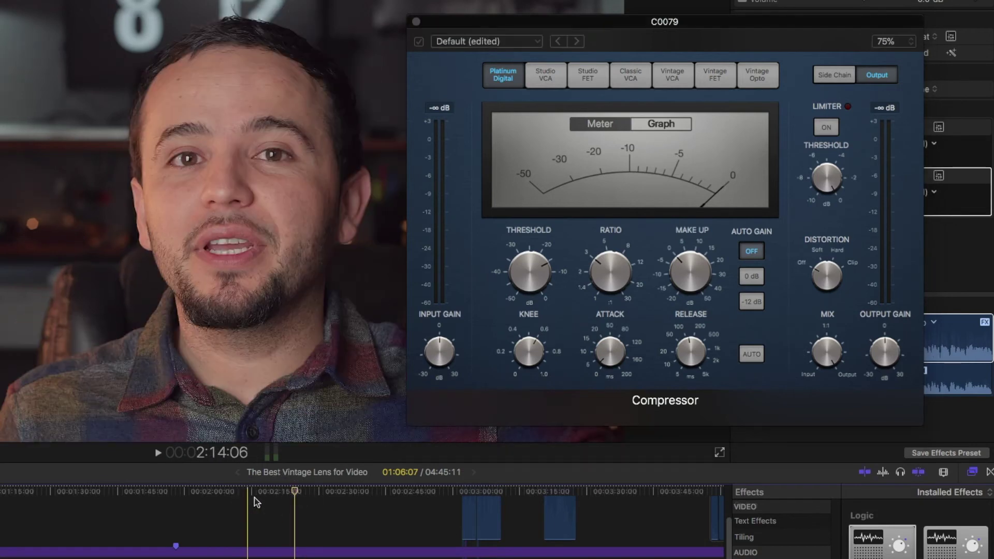
key(space)
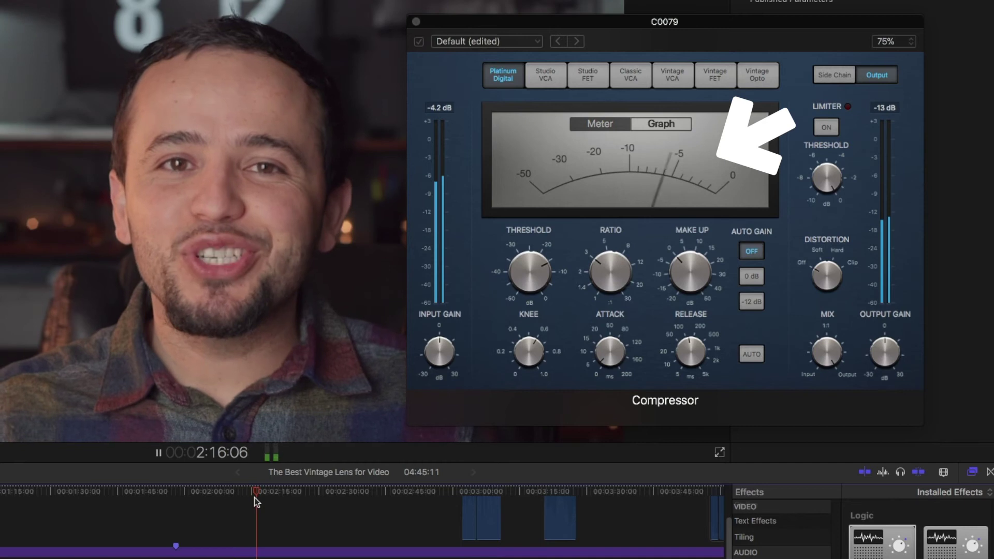
key(space)
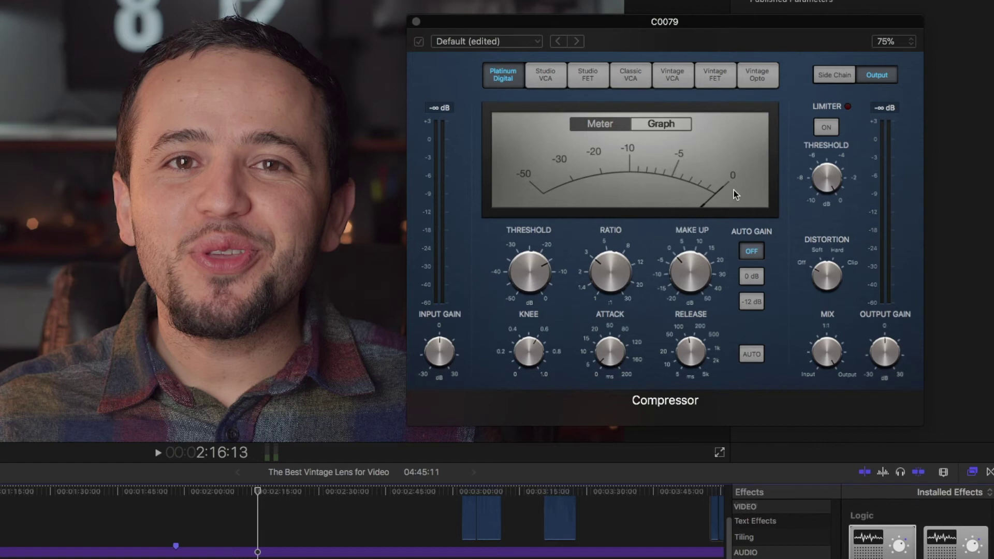
Raise the threshold back to -7.5 dB and replay the dialogue from 2:14:06
mouse_move(550, 272)
drag(539, 276, 535, 237)
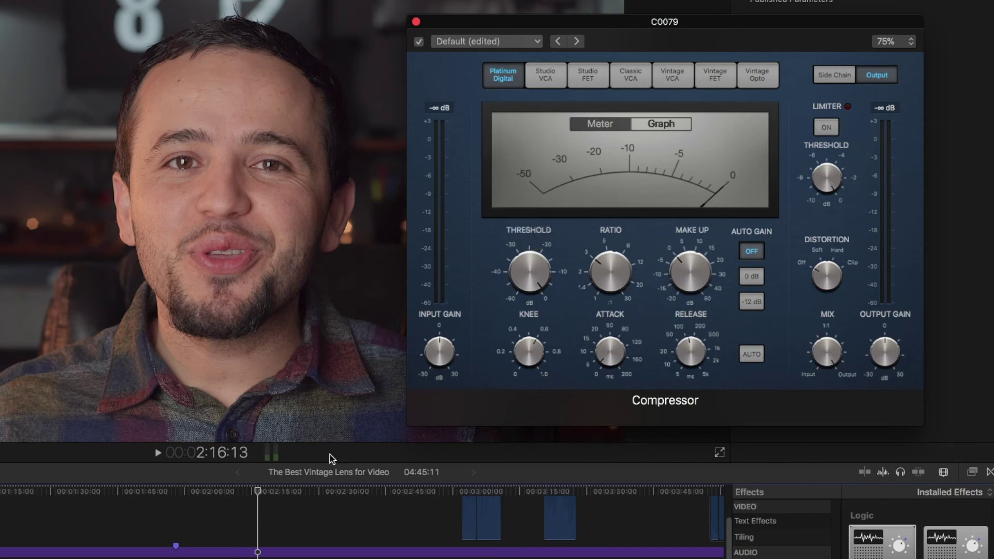
click(253, 492)
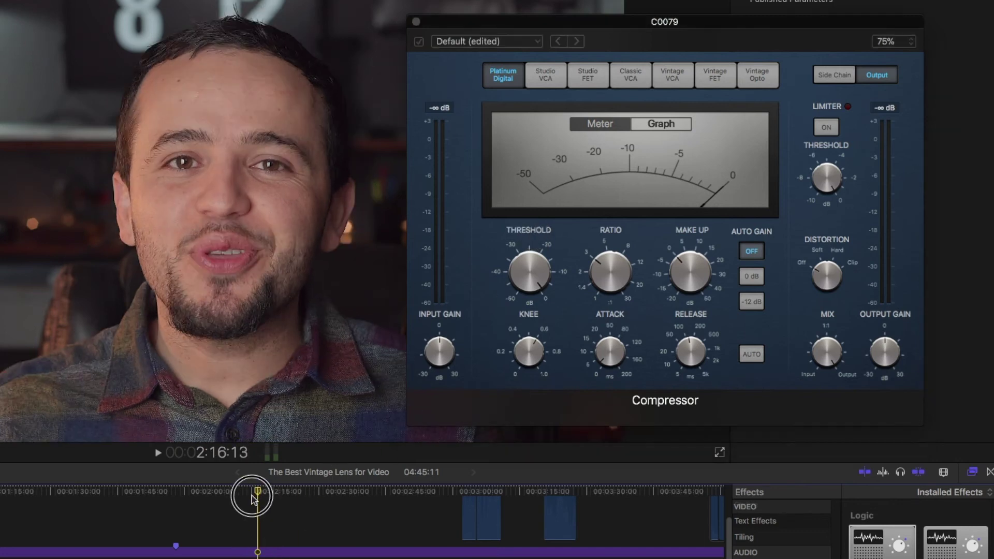
key(space)
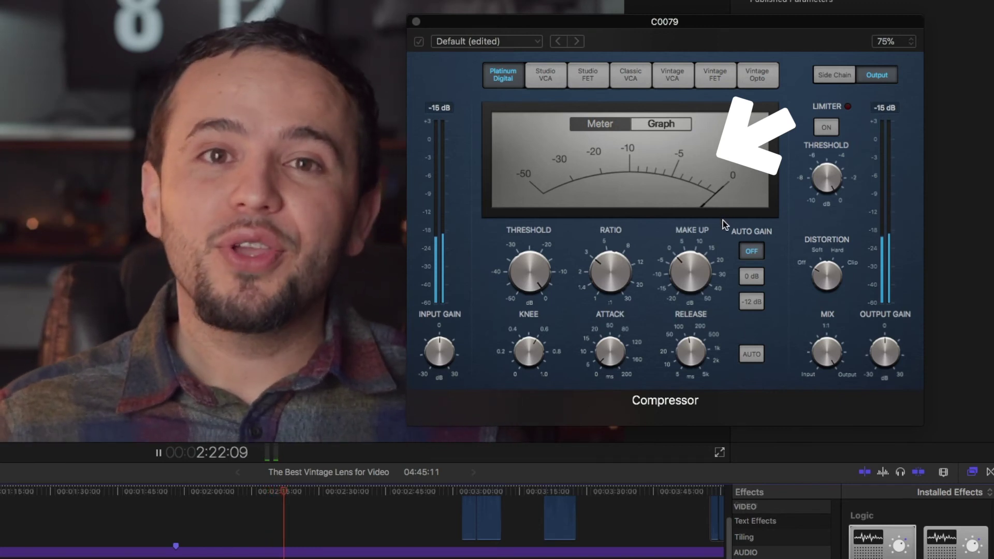
key(space)
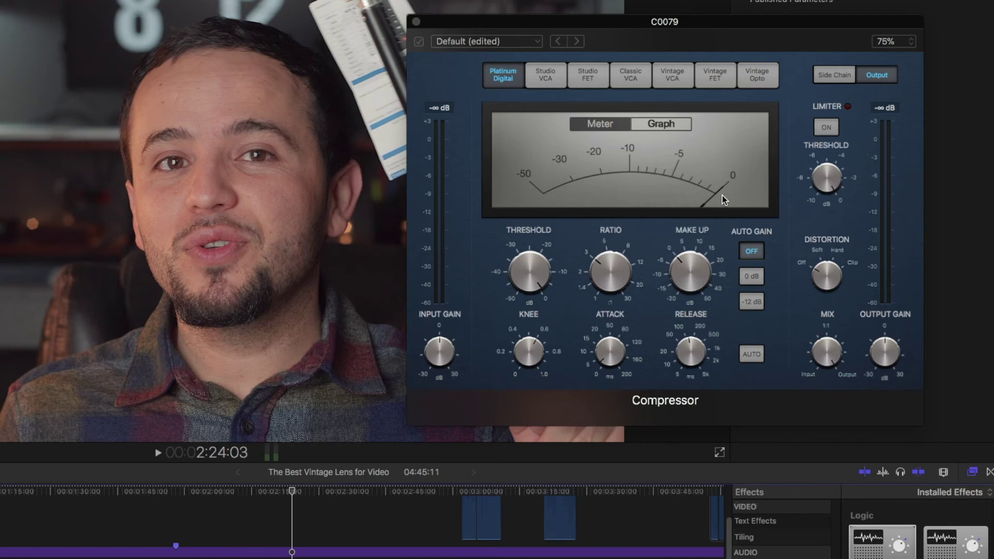
Try a -6.0 dB threshold, play the dialogue from 2:14 to 2:27:14, then settle on -5.5 dB
drag(528, 283, 529, 300)
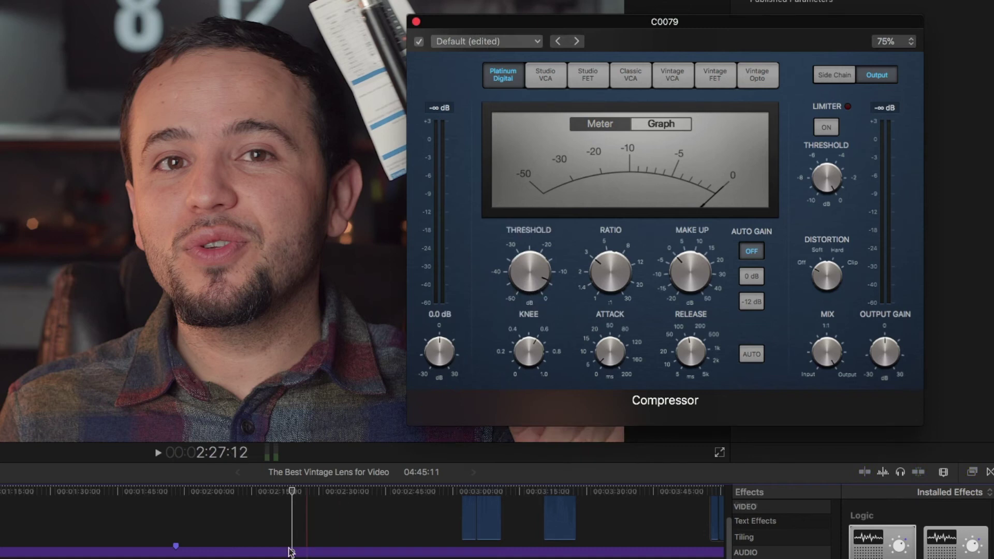
click(262, 495)
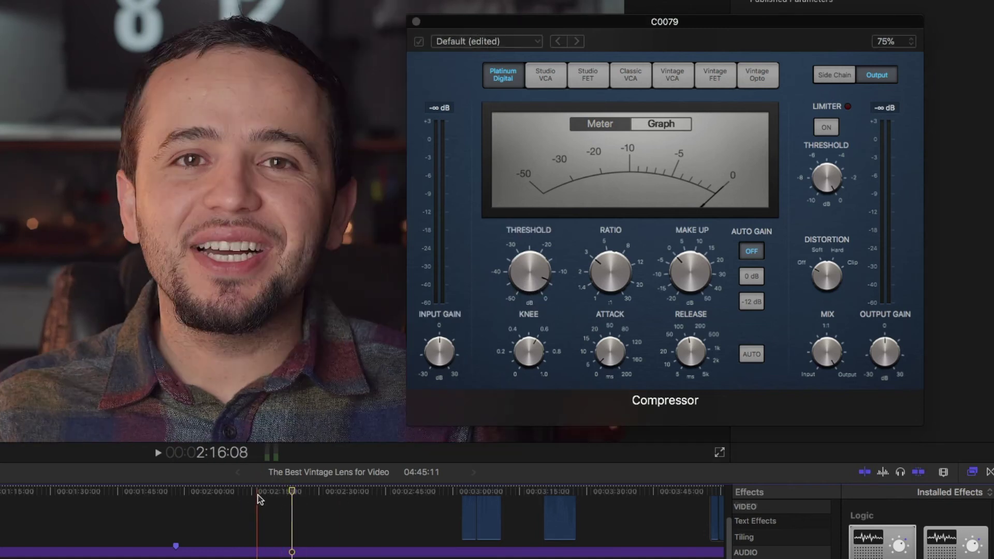
click(250, 499)
key(space)
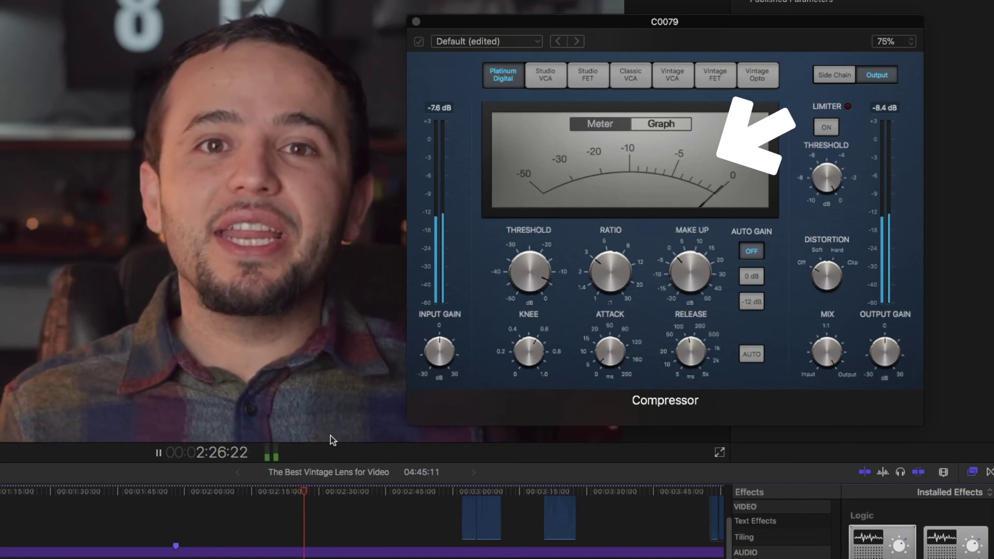
key(space)
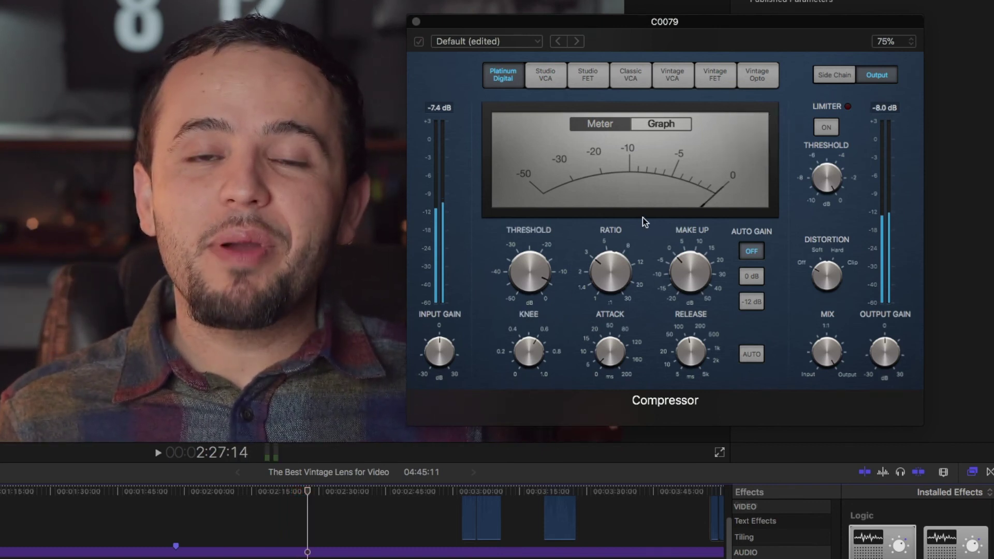
mouse_move(531, 271)
drag(531, 271, 531, 273)
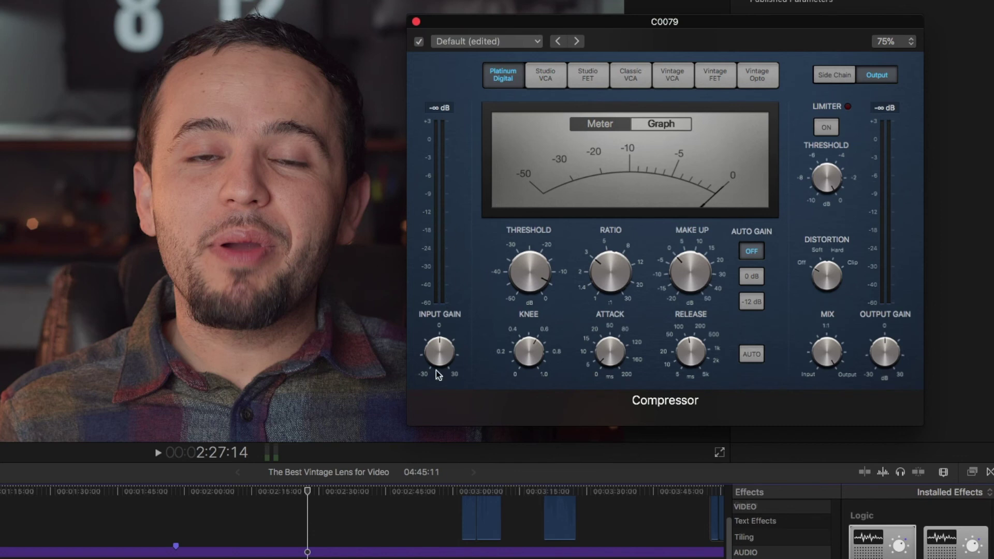
Push the input gain toward +3.0 dB while holding the threshold at -5.5 dB
drag(439, 352, 440, 348)
drag(537, 264, 537, 264)
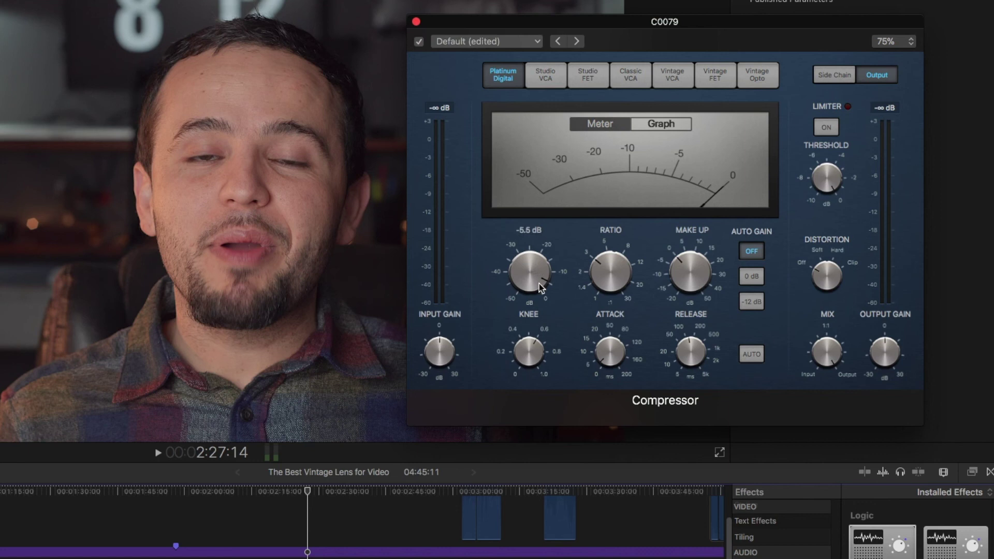